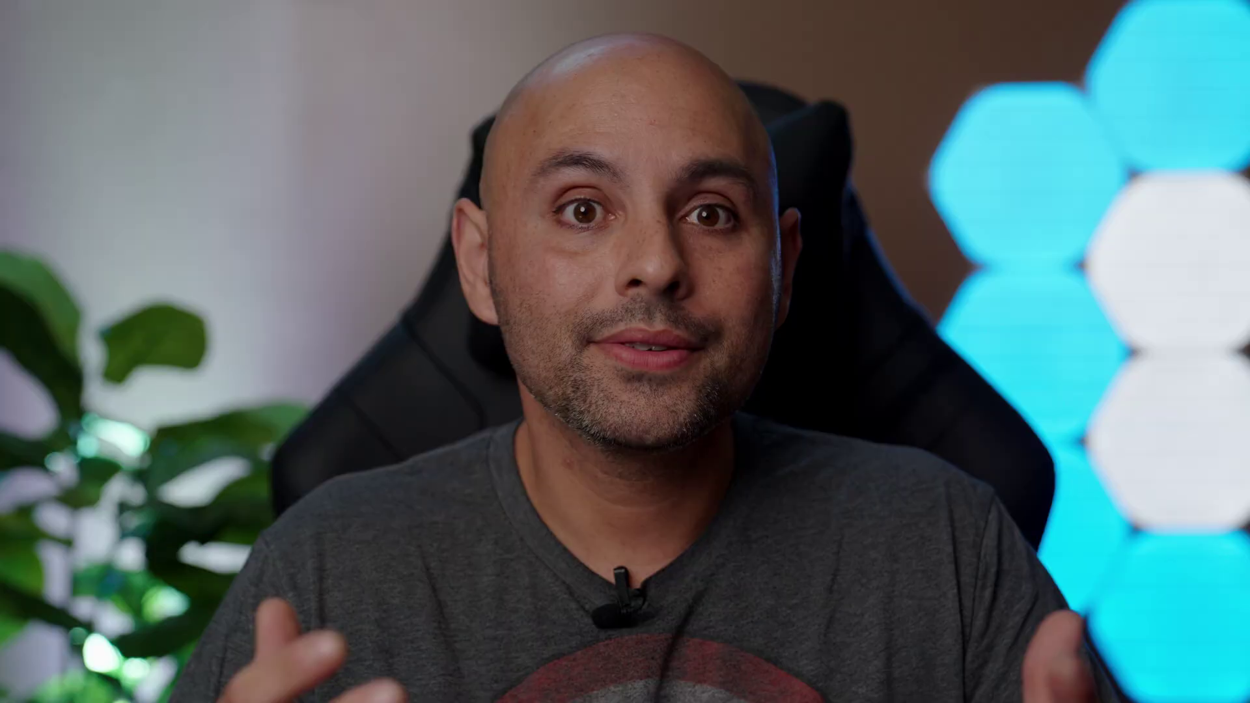
Step: Merge the six Eryn and Irelyn playlists into 'Merged Playlist' and check its tracks
right_click(158, 243)
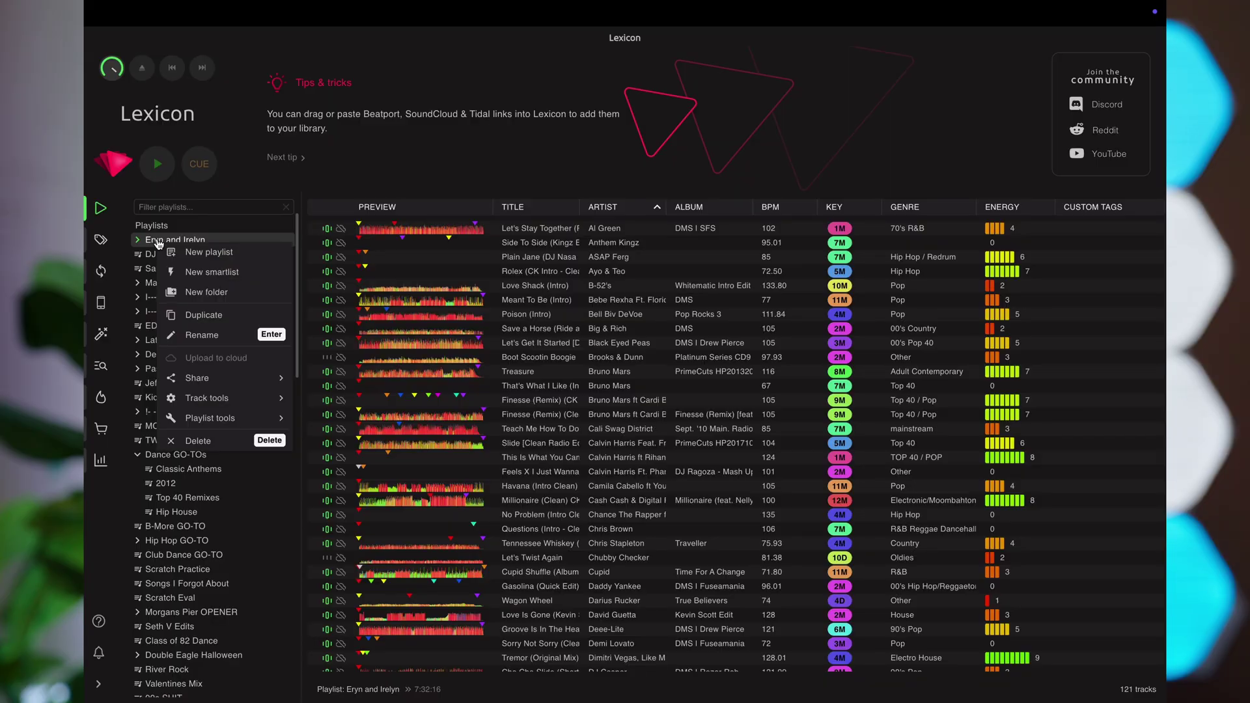
mouse_move(209, 418)
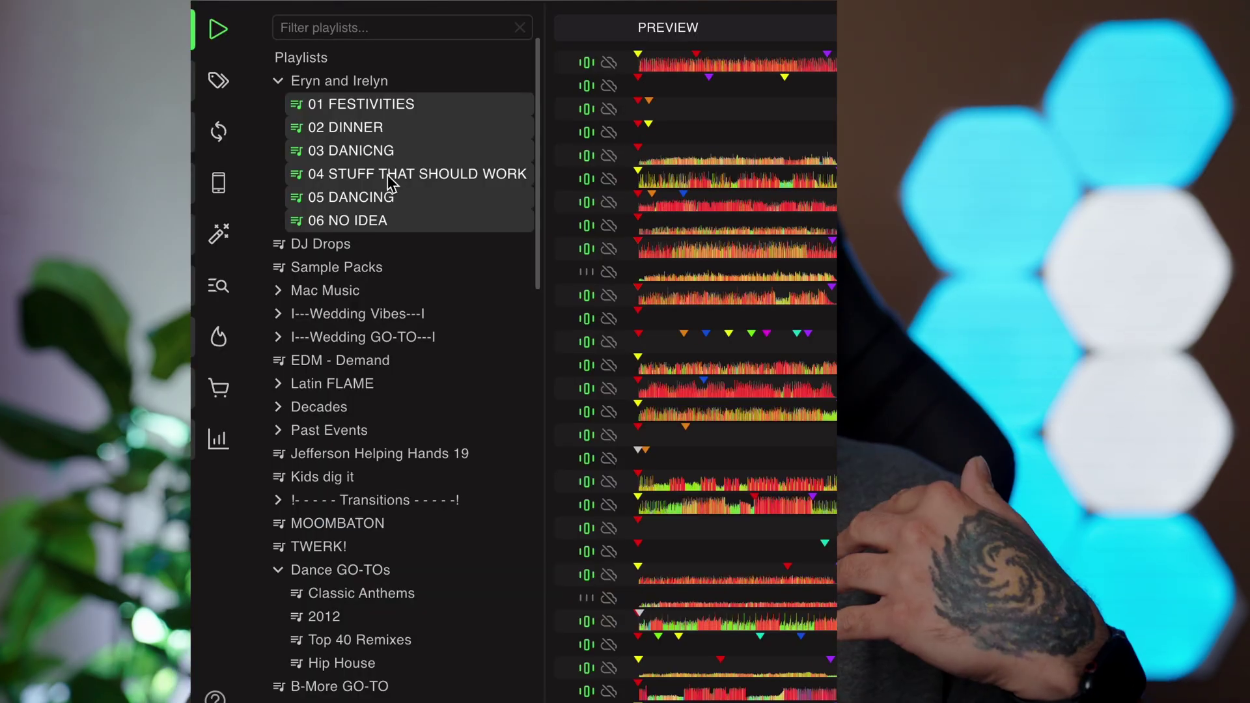
right_click(388, 175)
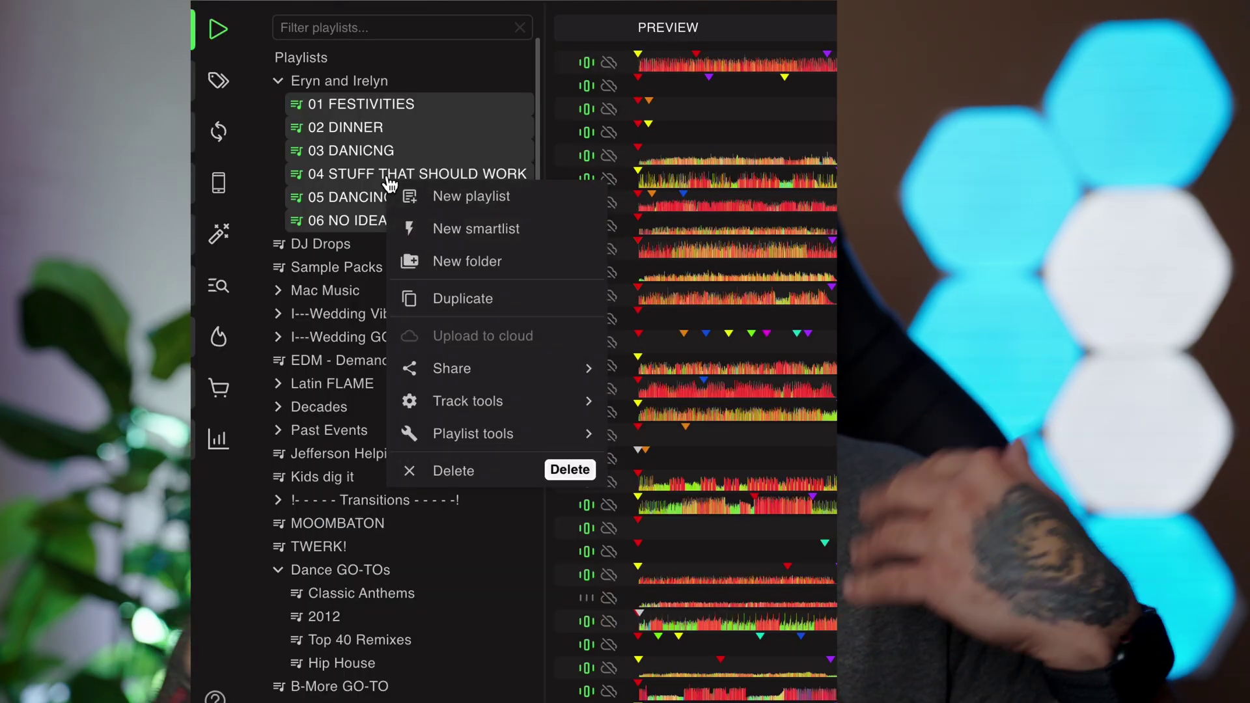
mouse_move(523, 433)
left_click(641, 433)
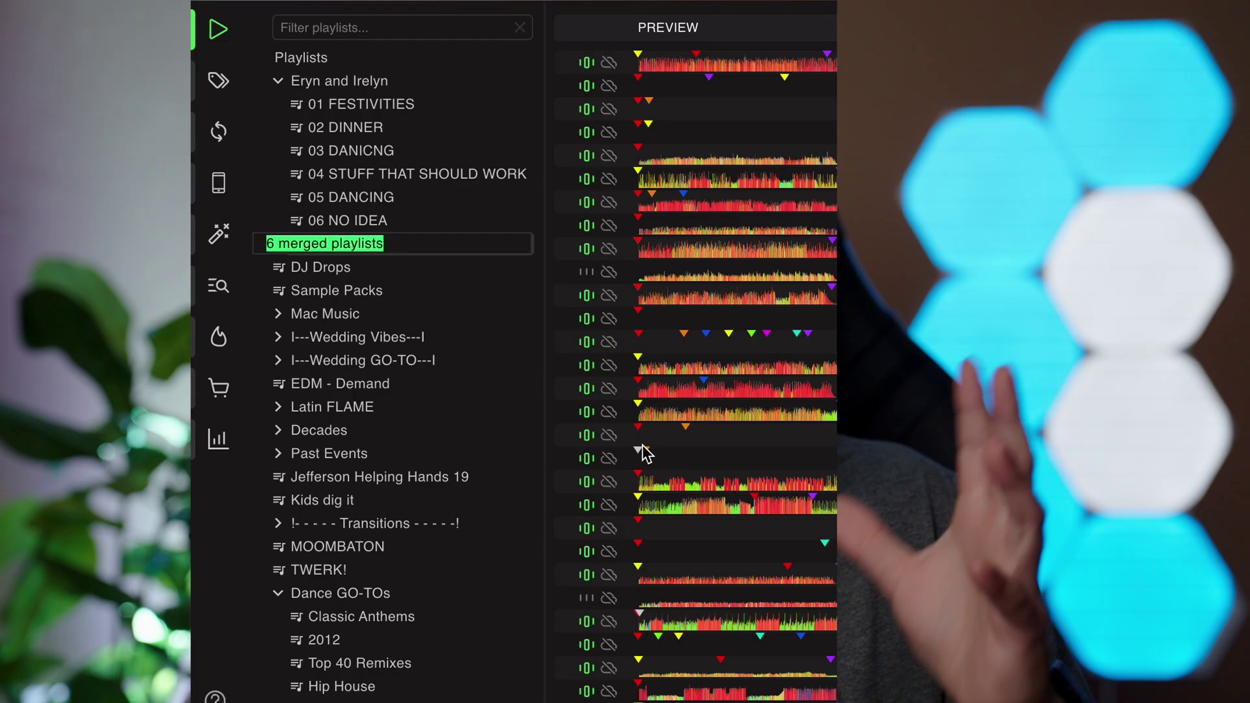
type("Me")
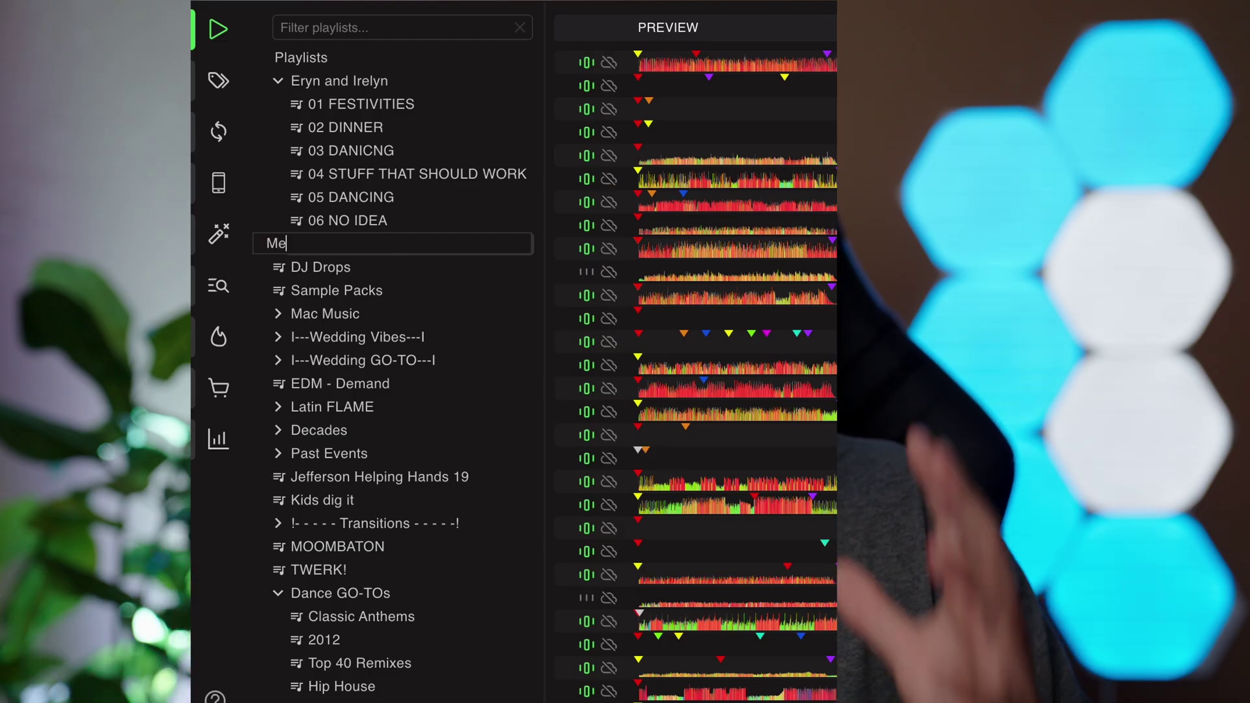
type("rged Playl")
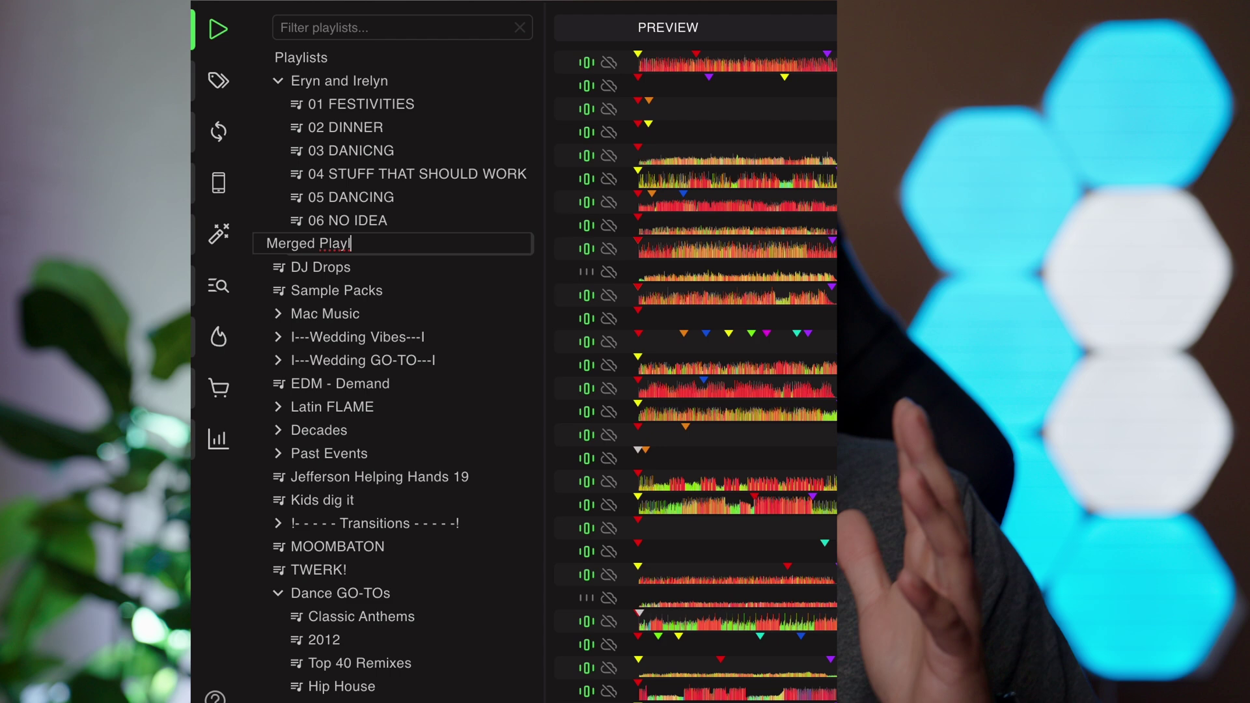
key("Return")
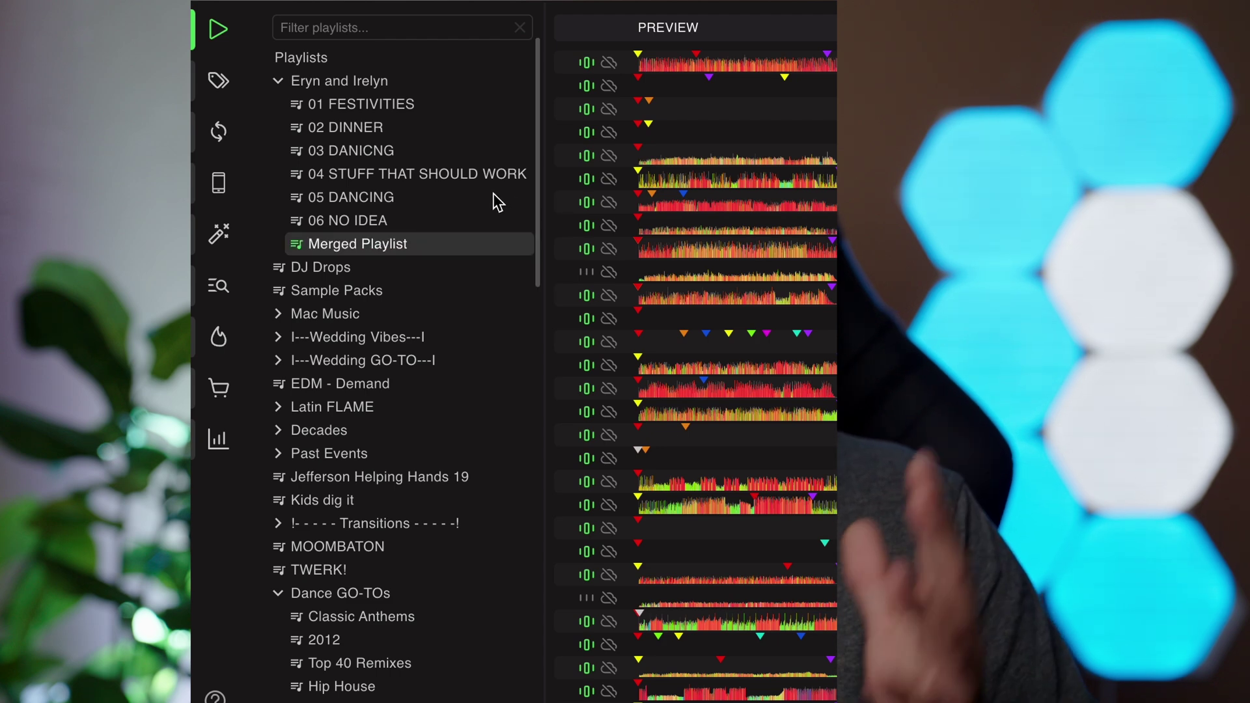
left_click(467, 199)
left_click(467, 244)
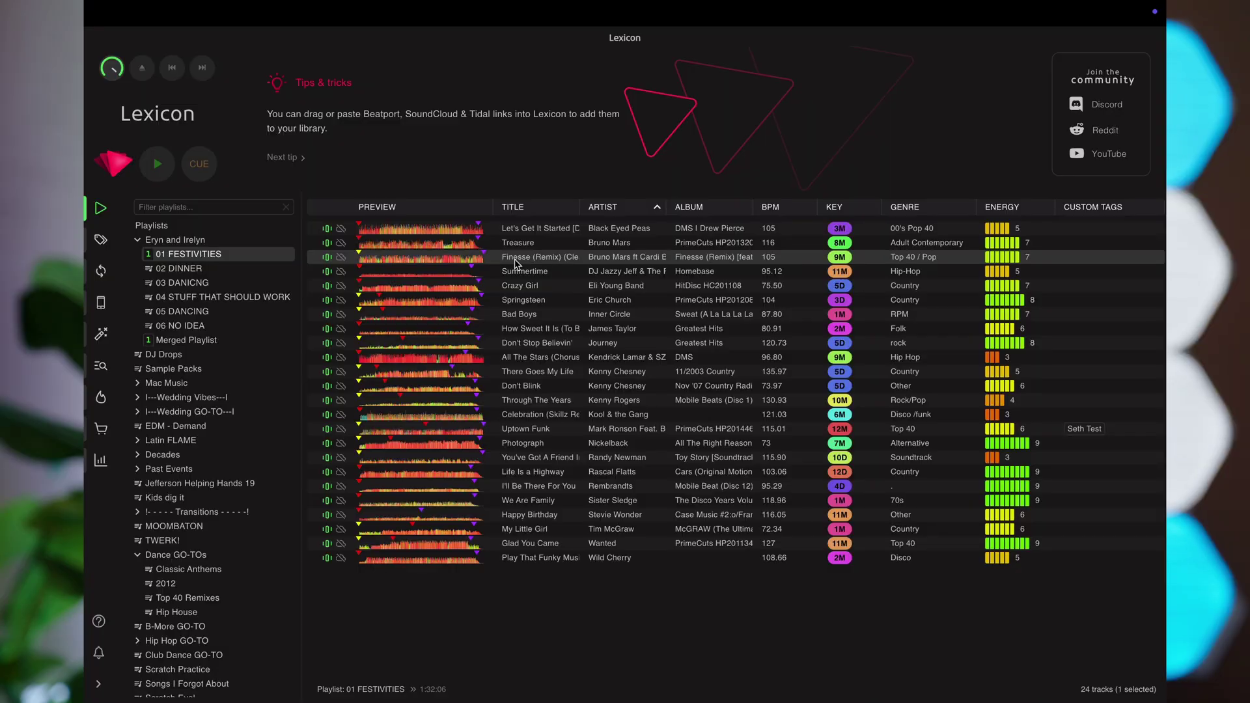
Step: Generate mixable tracks for Cotton Eyed Joe filtered to the Big Room genre
right_click(519, 262)
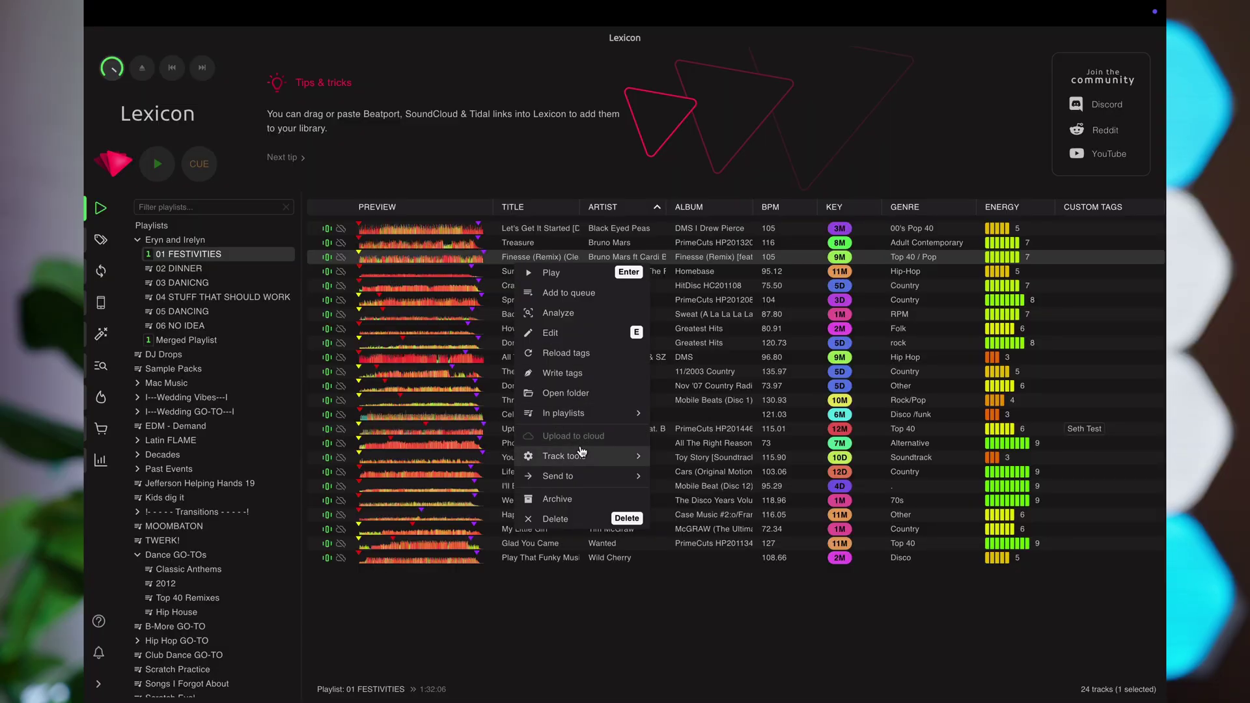
mouse_move(598, 457)
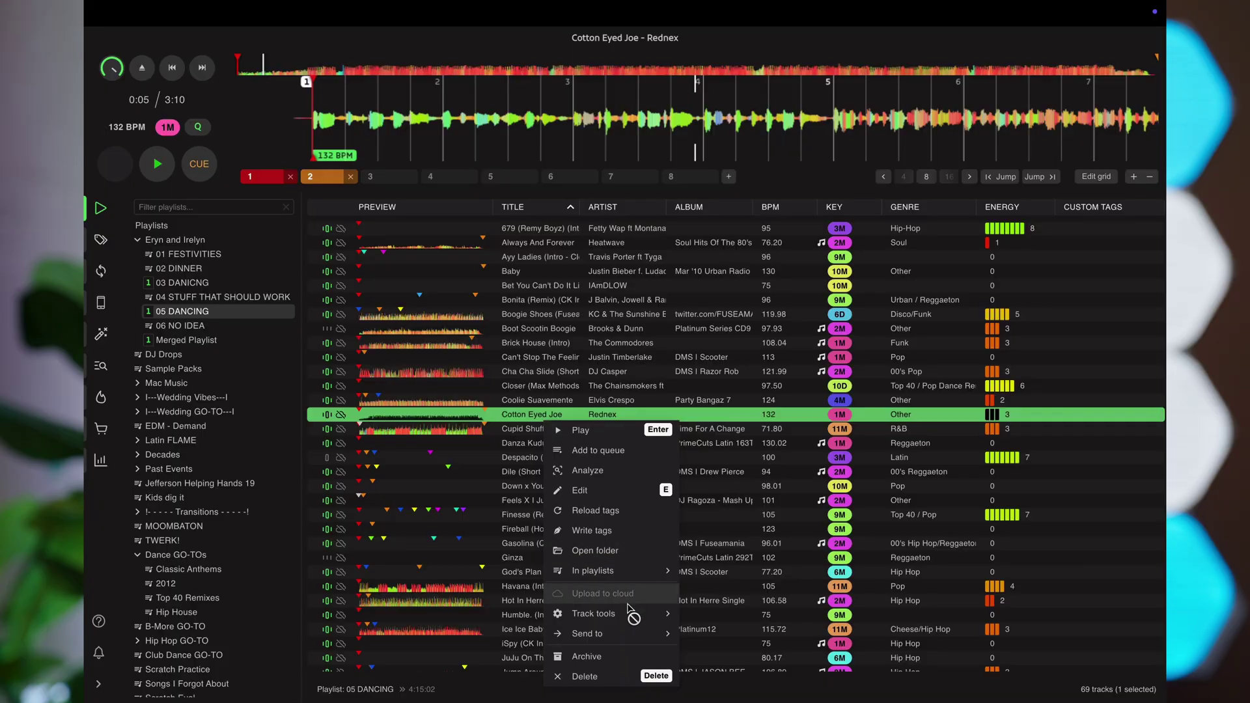
mouse_move(633, 613)
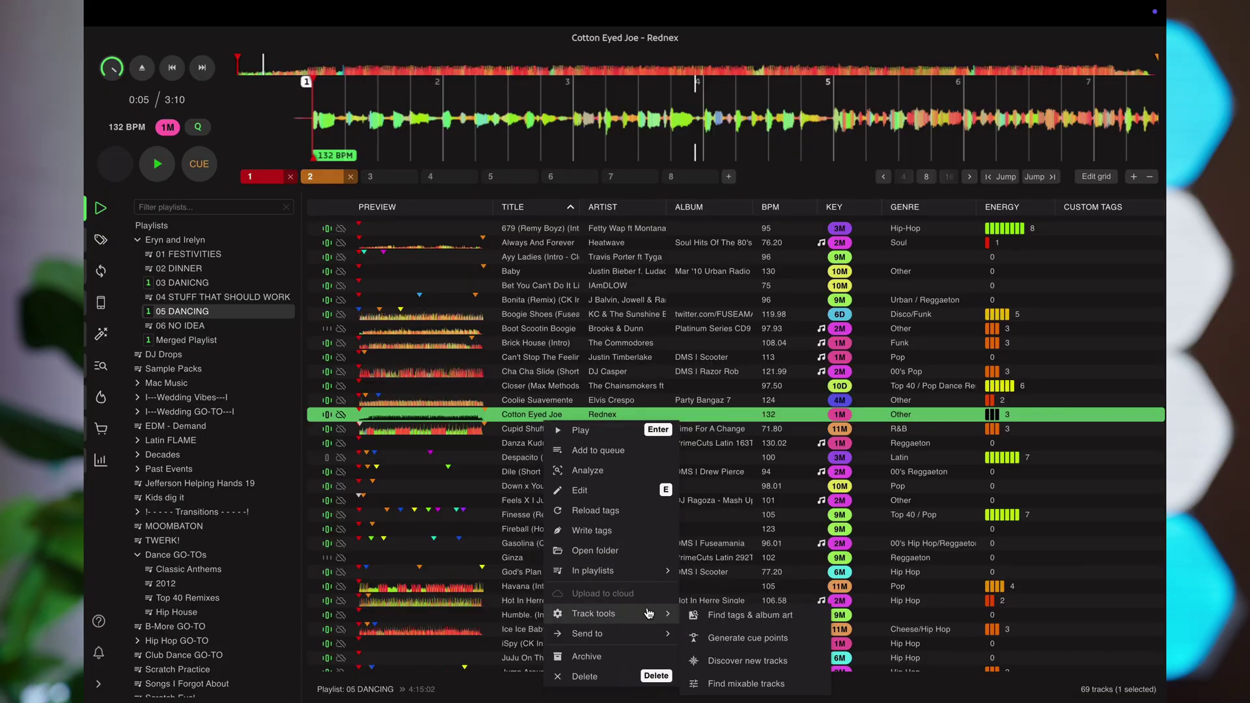
left_click(712, 683)
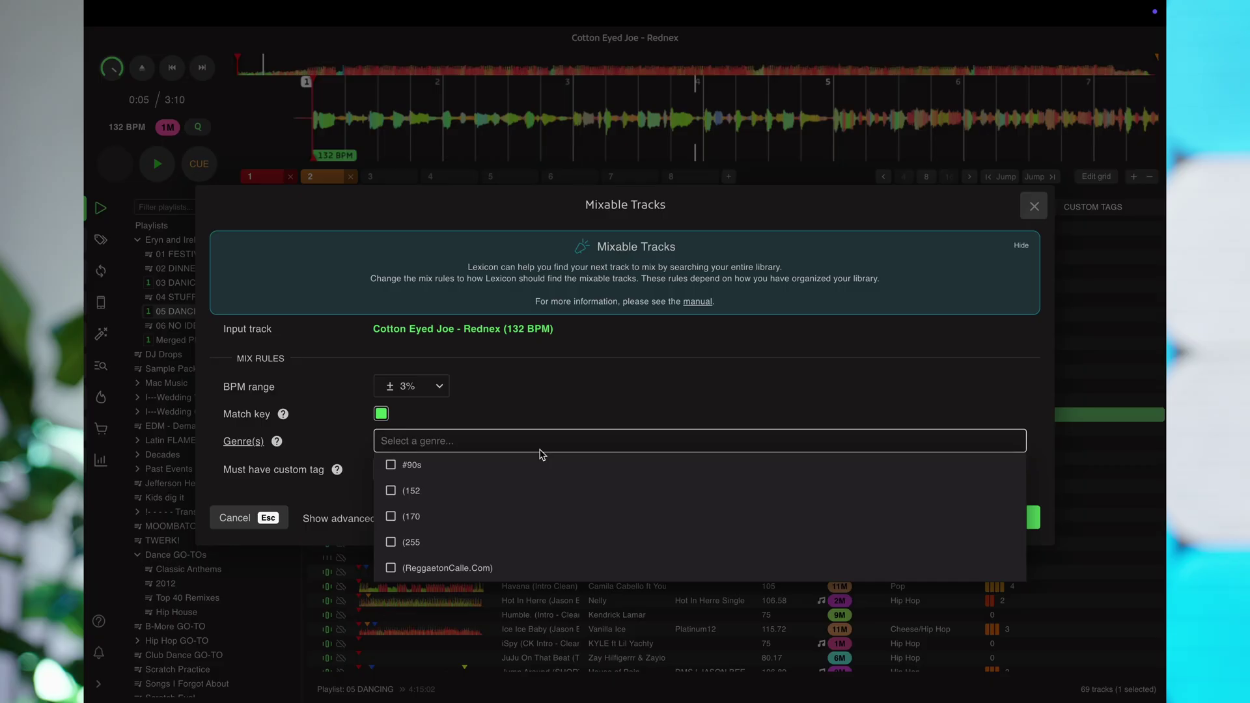
type("big")
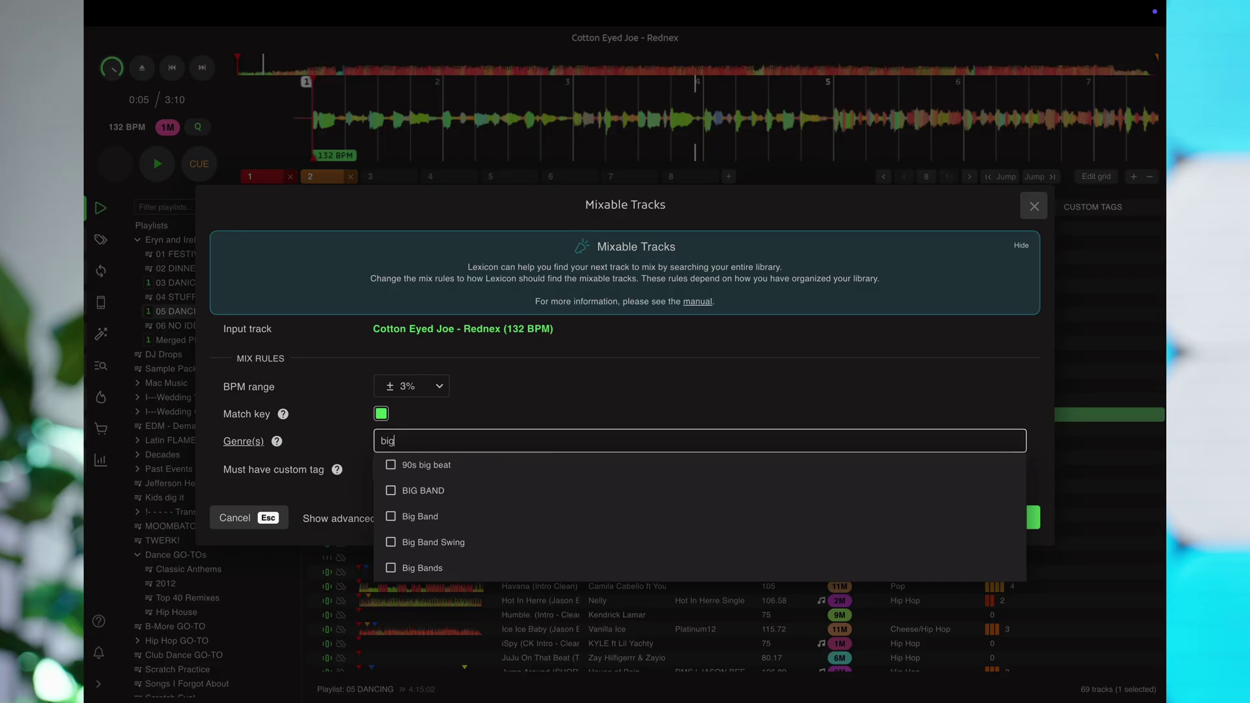
scroll(529, 519, "down", 2)
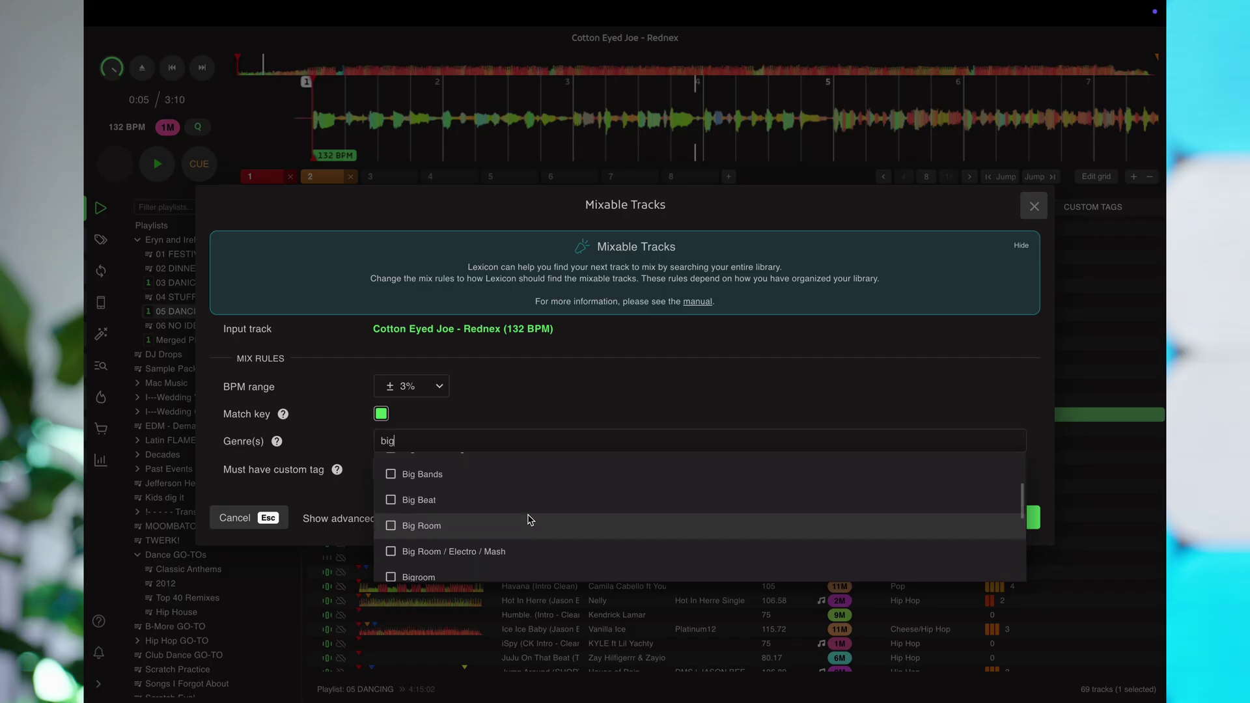
left_click(631, 397)
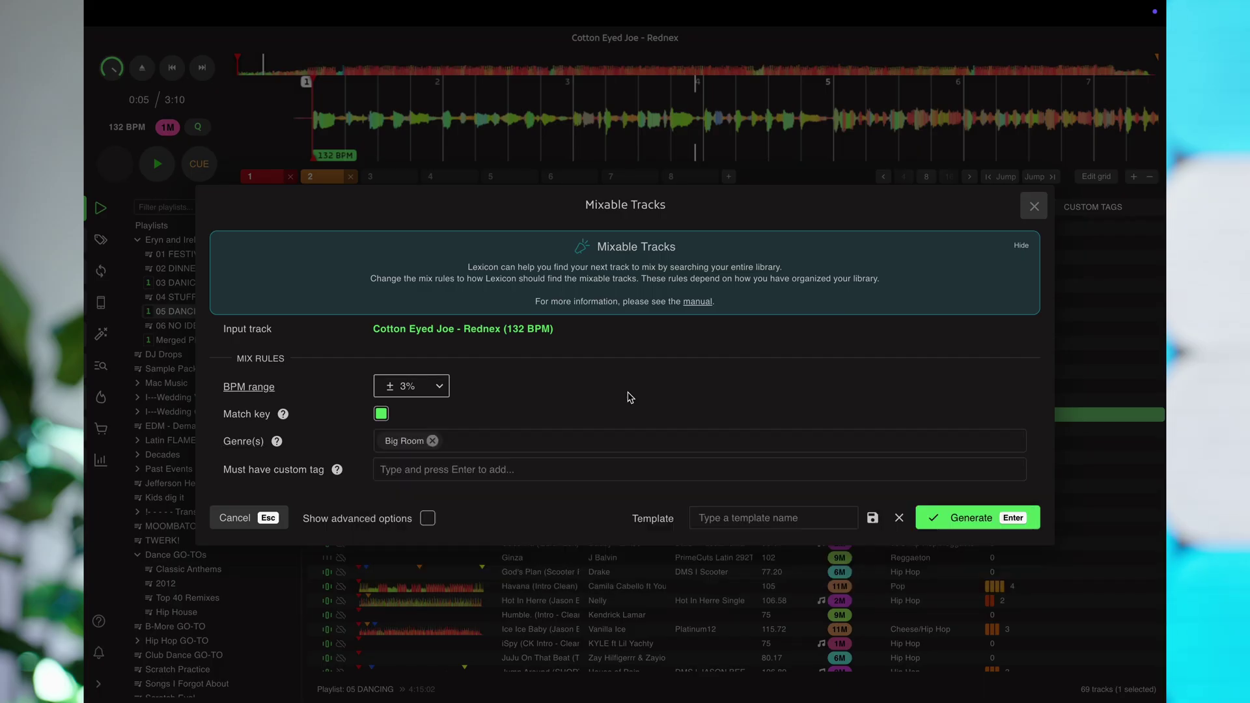
left_click(968, 519)
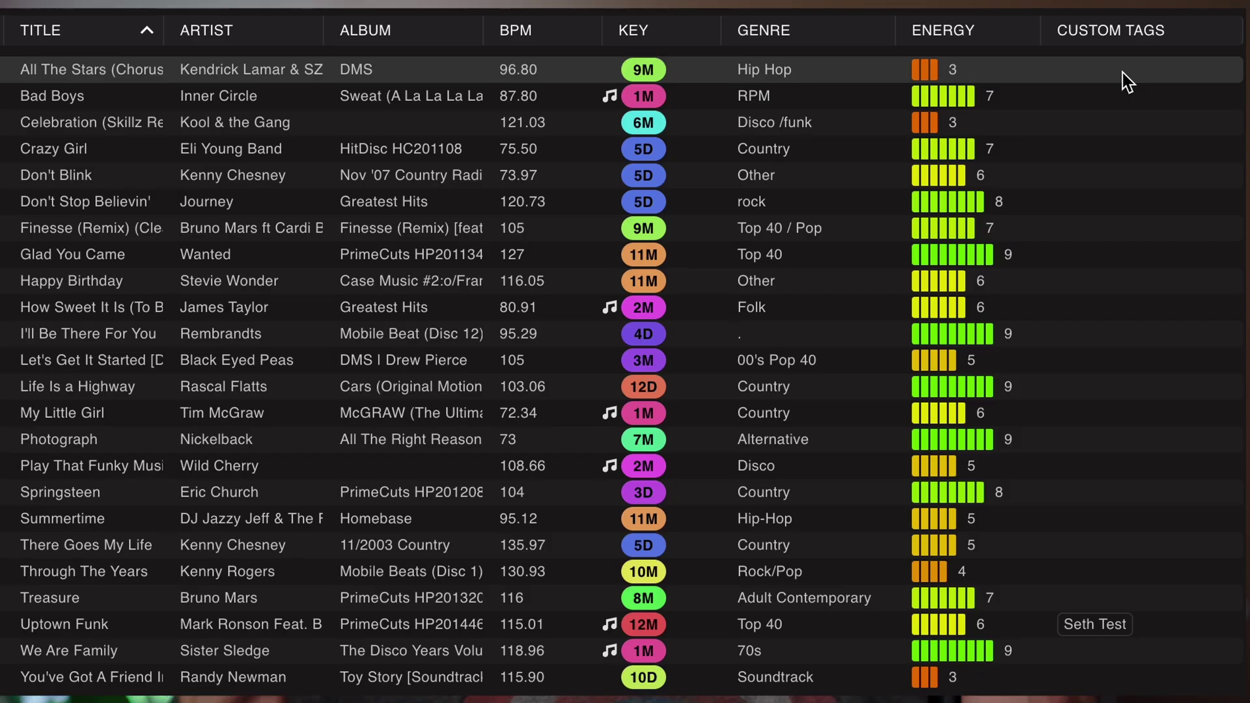
Step: Bring up the custom tag picker for the top track in 01 FESTIVITIES
left_click(1123, 72)
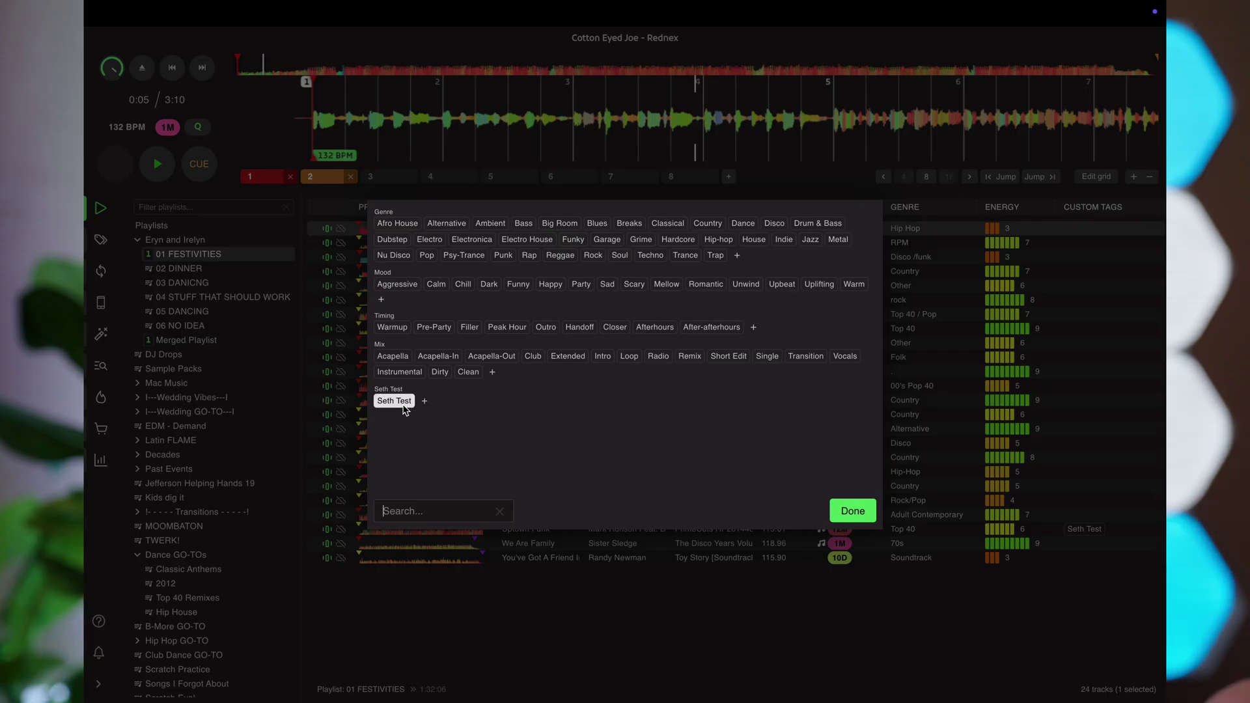
Step: Close the custom tag editor with Done and return to the track list
left_click(845, 514)
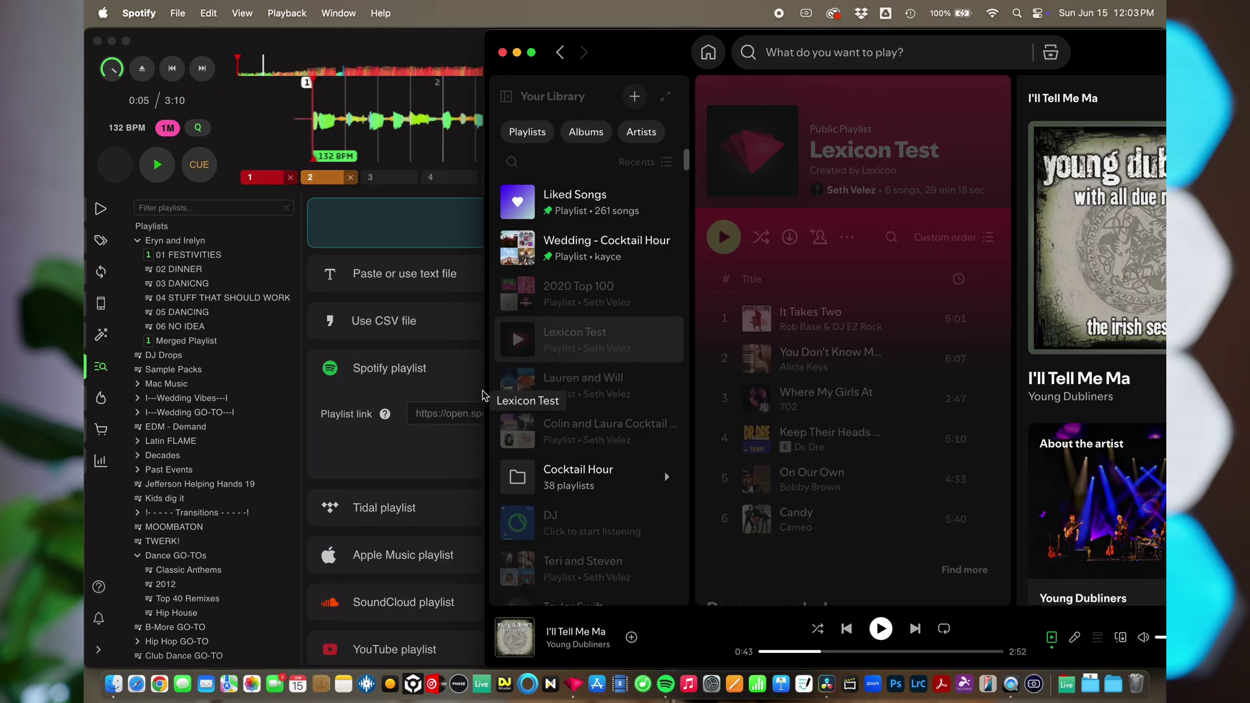
Step: Load the Lexicon Test Spotify playlist link, detect its tracks and match them to the library
left_click_drag(446, 423, 447, 422)
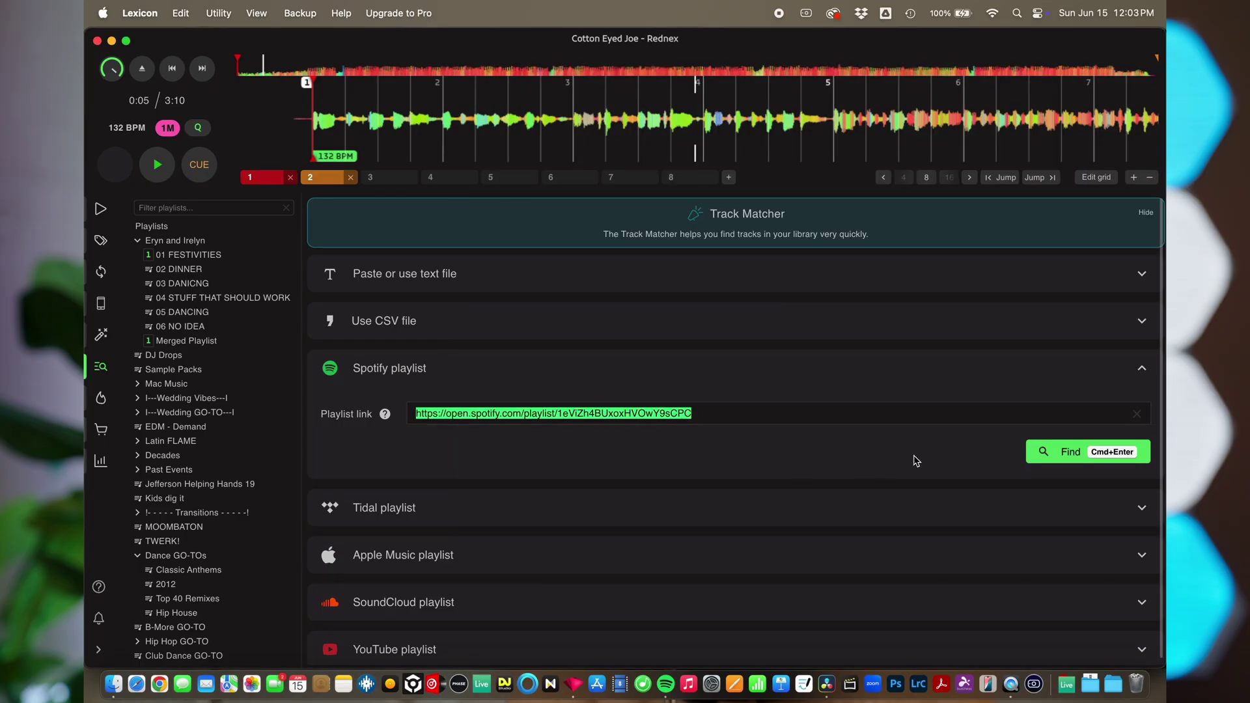
left_click(1049, 454)
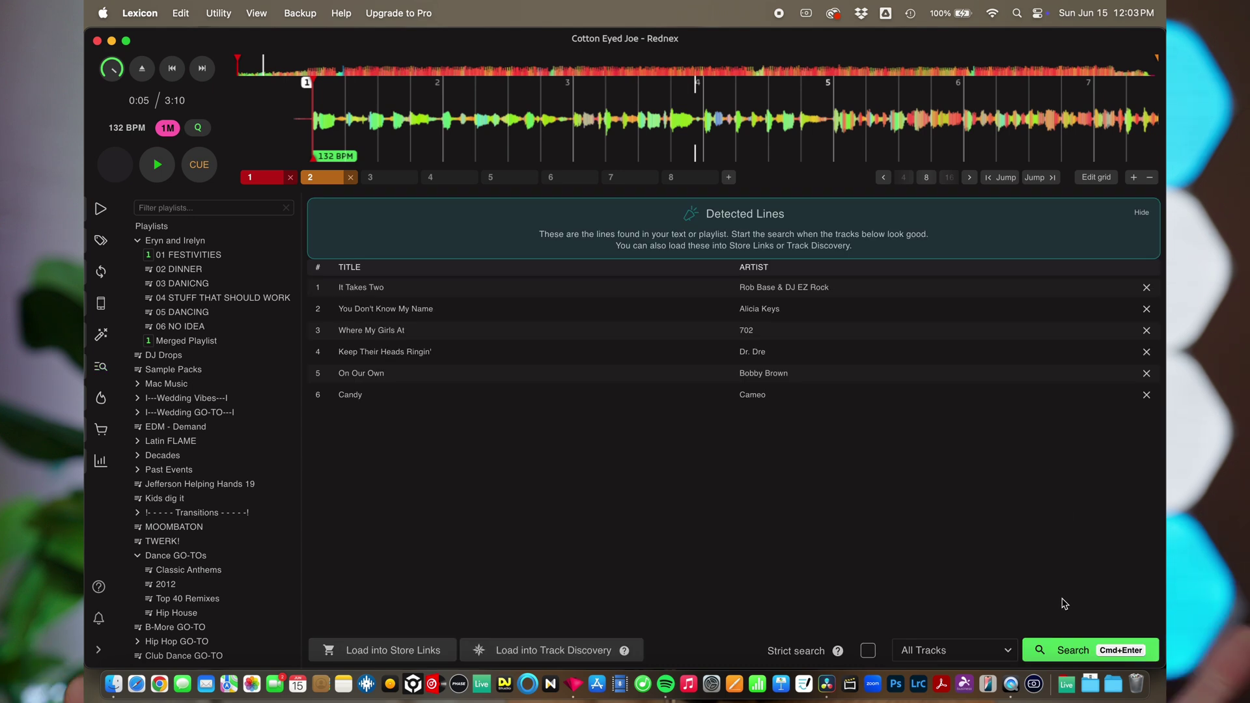
left_click(1067, 649)
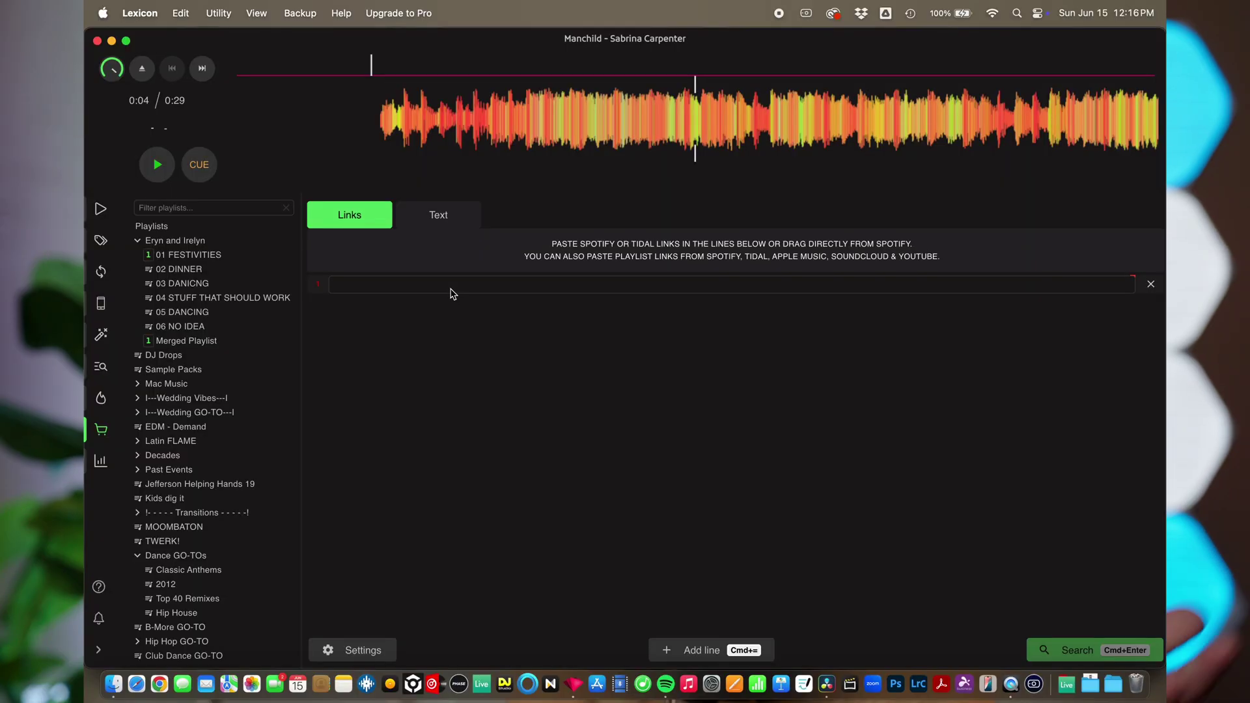
Step: Paste the Spotify playlist link into line 1 and search stores for its six tracks
type("https://open.spotify.com/playlist/1eViZh4BUxoxHVOwY9sCPC?si=ddd7631f86bd4586")
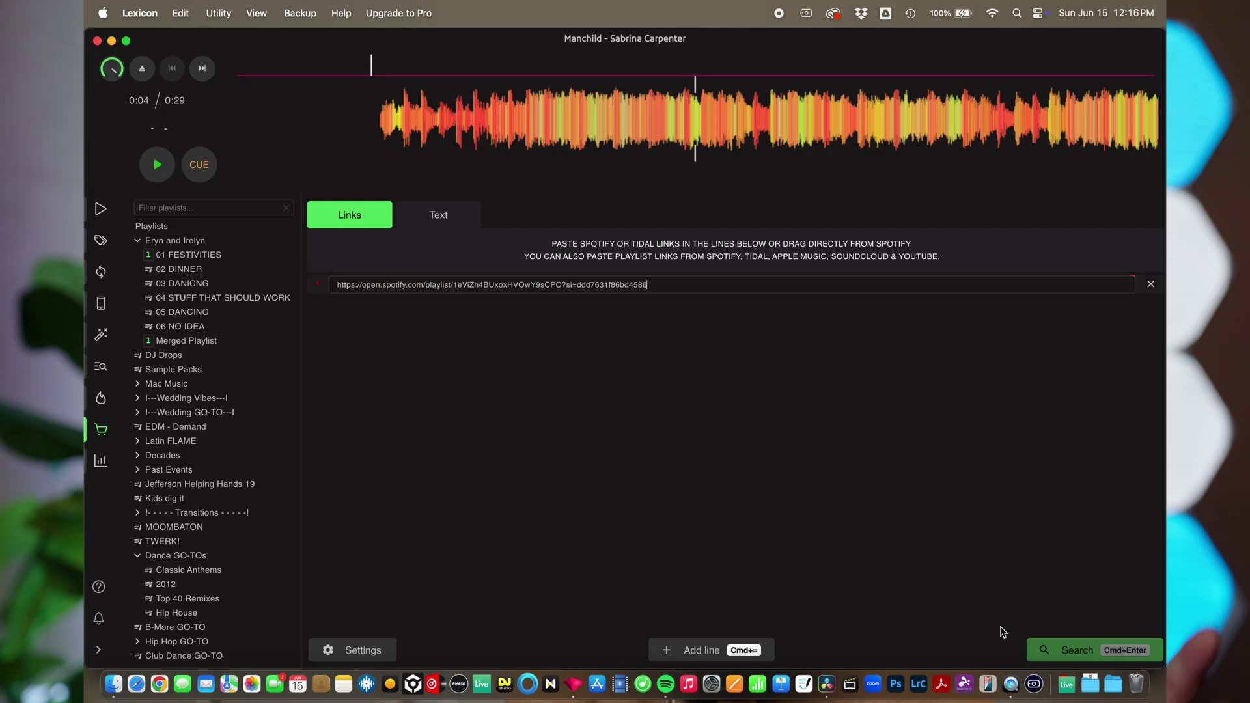
left_click(1069, 652)
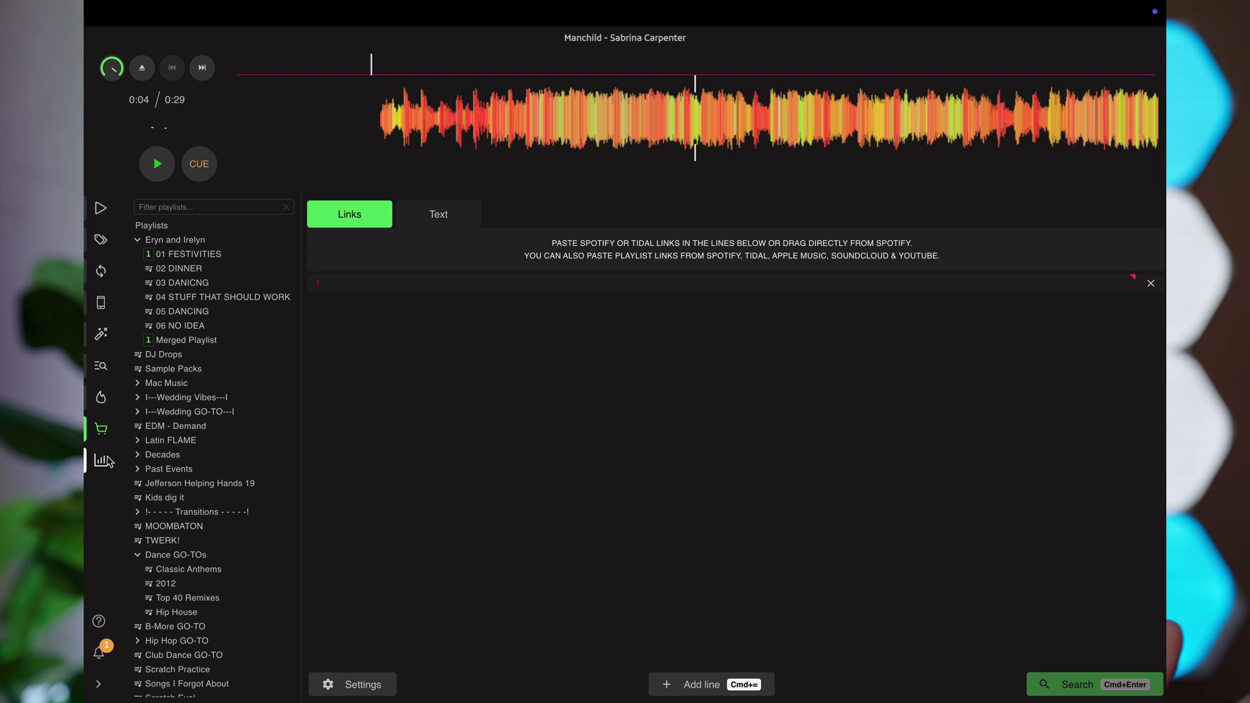
Step: Open the Stats dashboard and scroll through the track counts, top artists, and genre and key charts
left_click(104, 461)
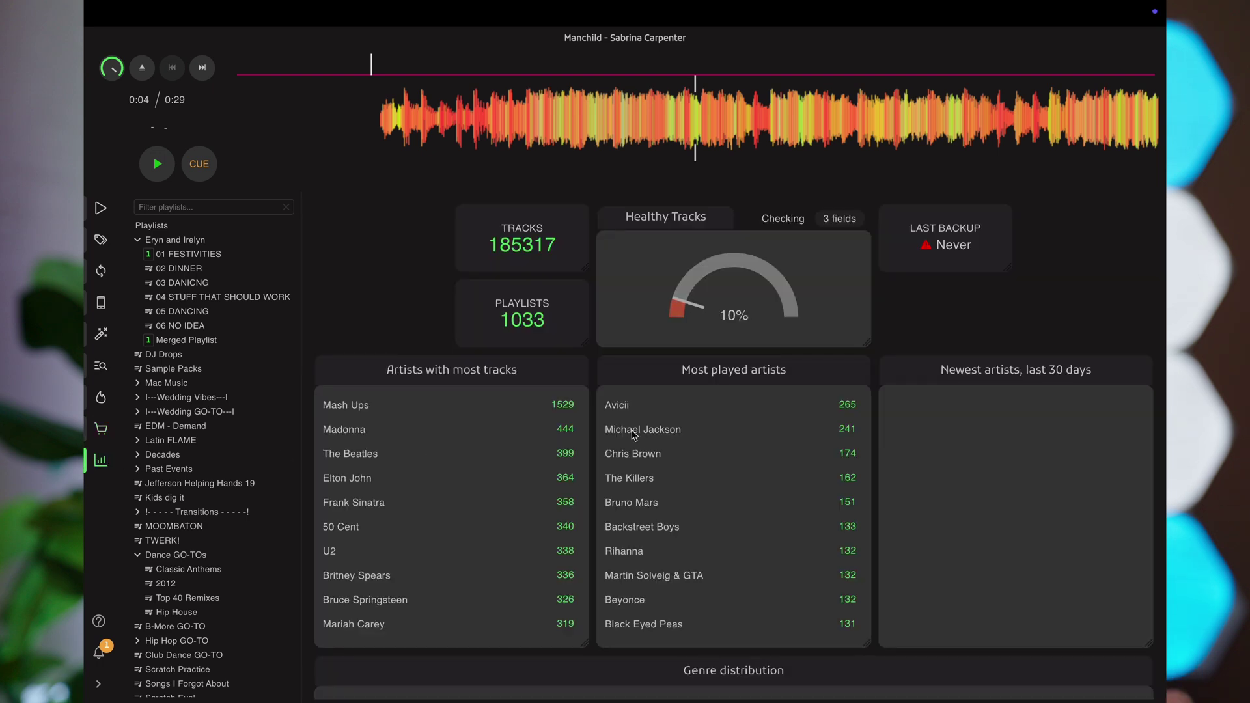
scroll(633, 435, "down", 2)
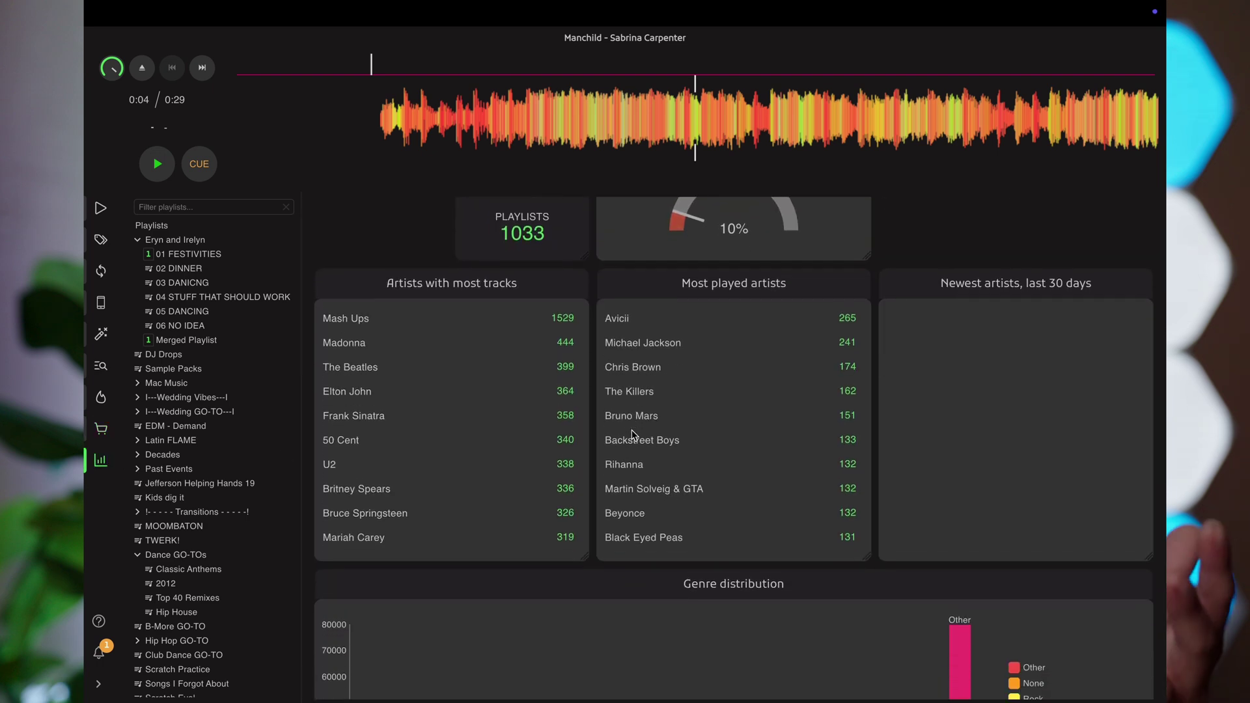
scroll(633, 435, "down", 10)
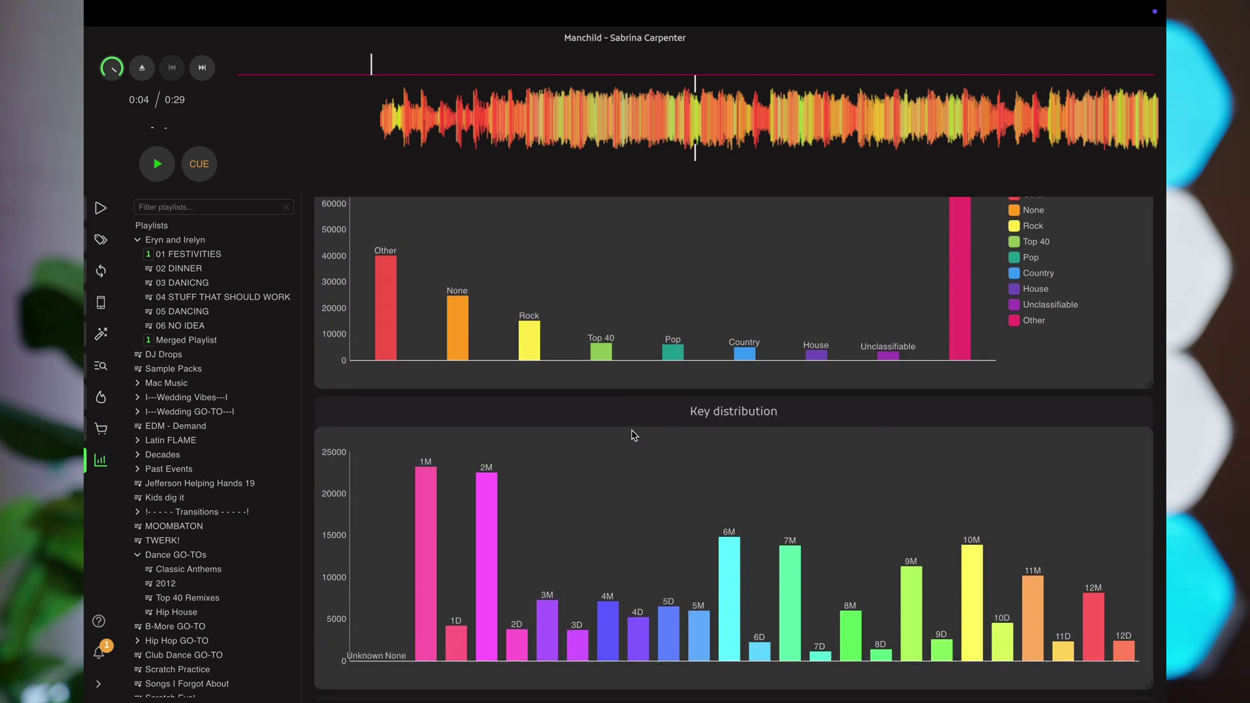
scroll(633, 435, "down", 4)
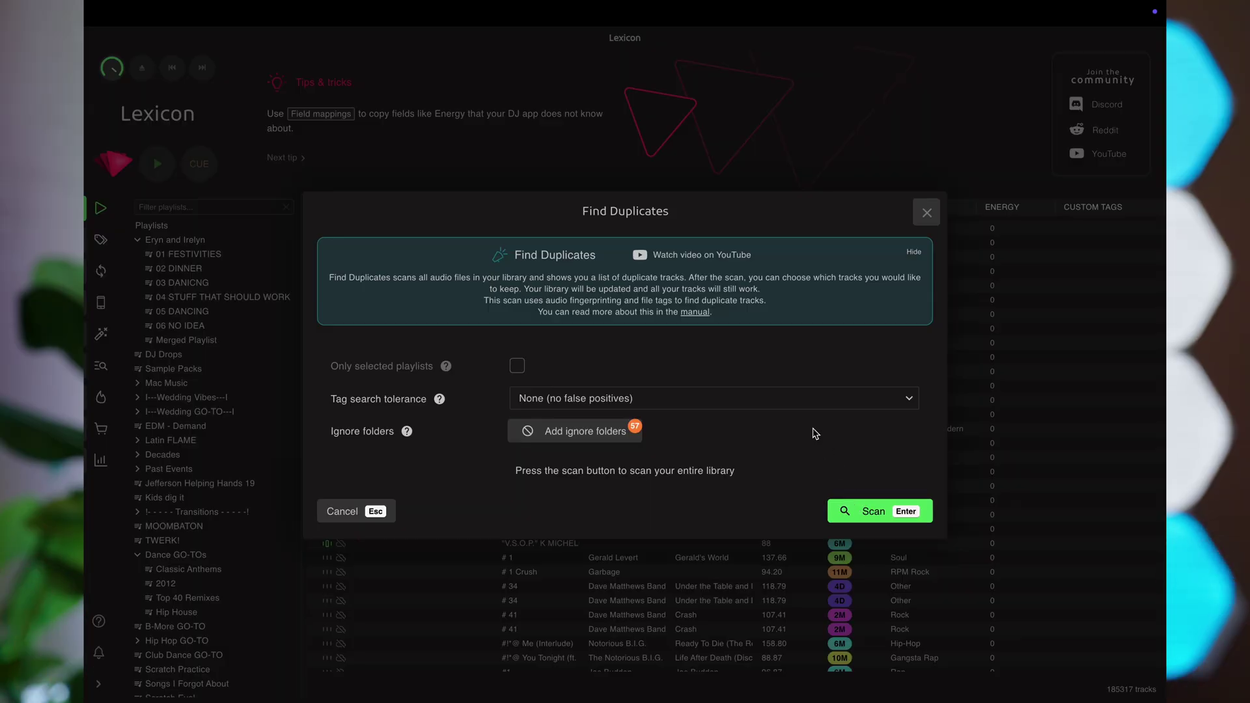
Step: Scan the library for duplicates at High tag search tolerance and dismiss the locked-duplicates notice
left_click(810, 405)
left_click(792, 499)
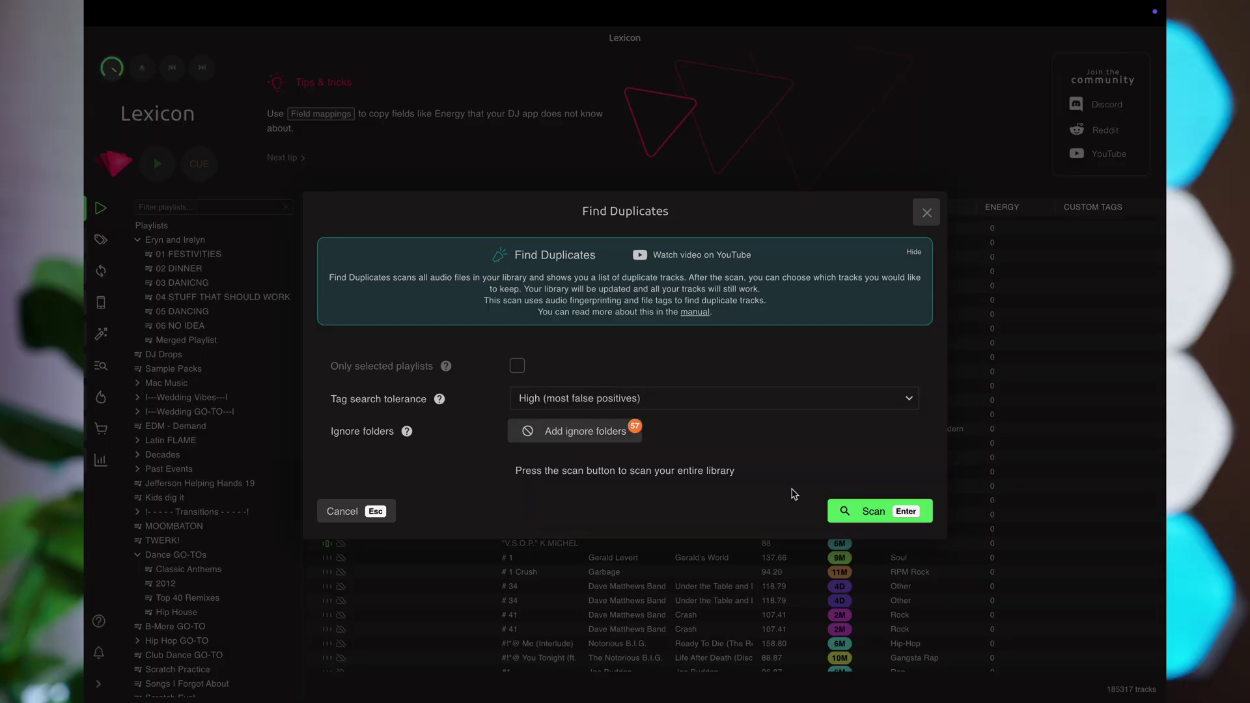
left_click(848, 513)
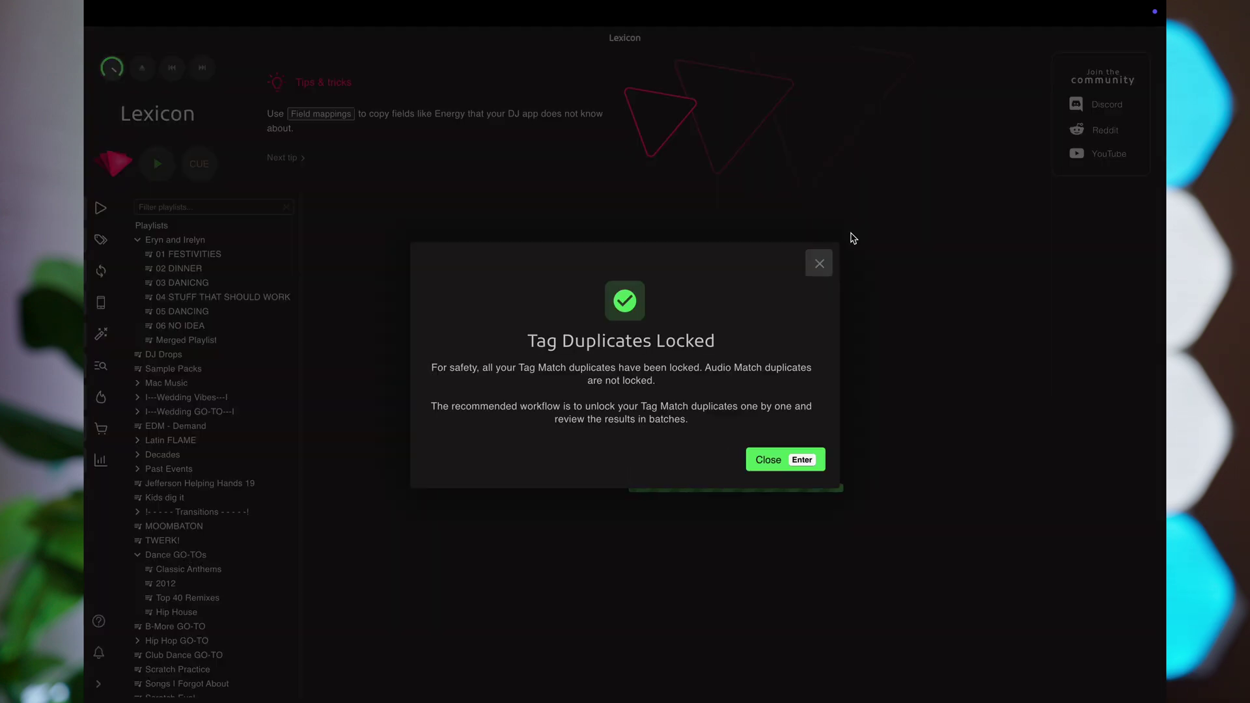
left_click(771, 461)
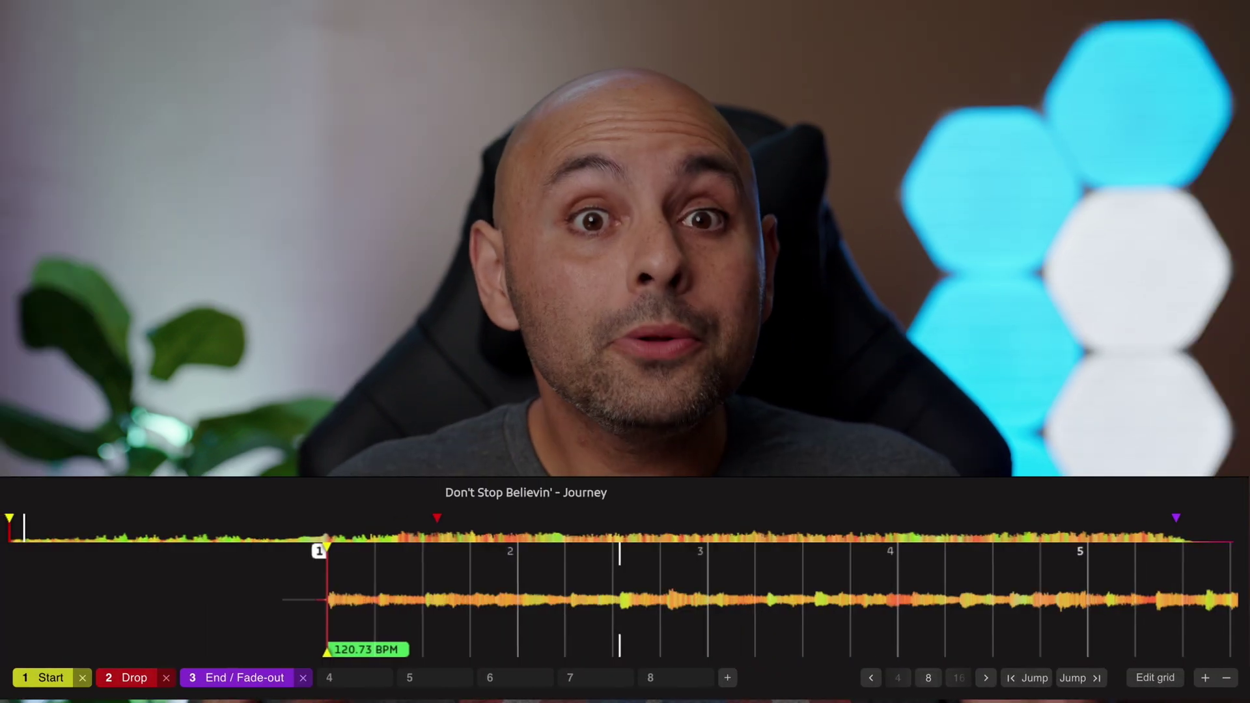
left_click_drag(576, 612, 377, 604)
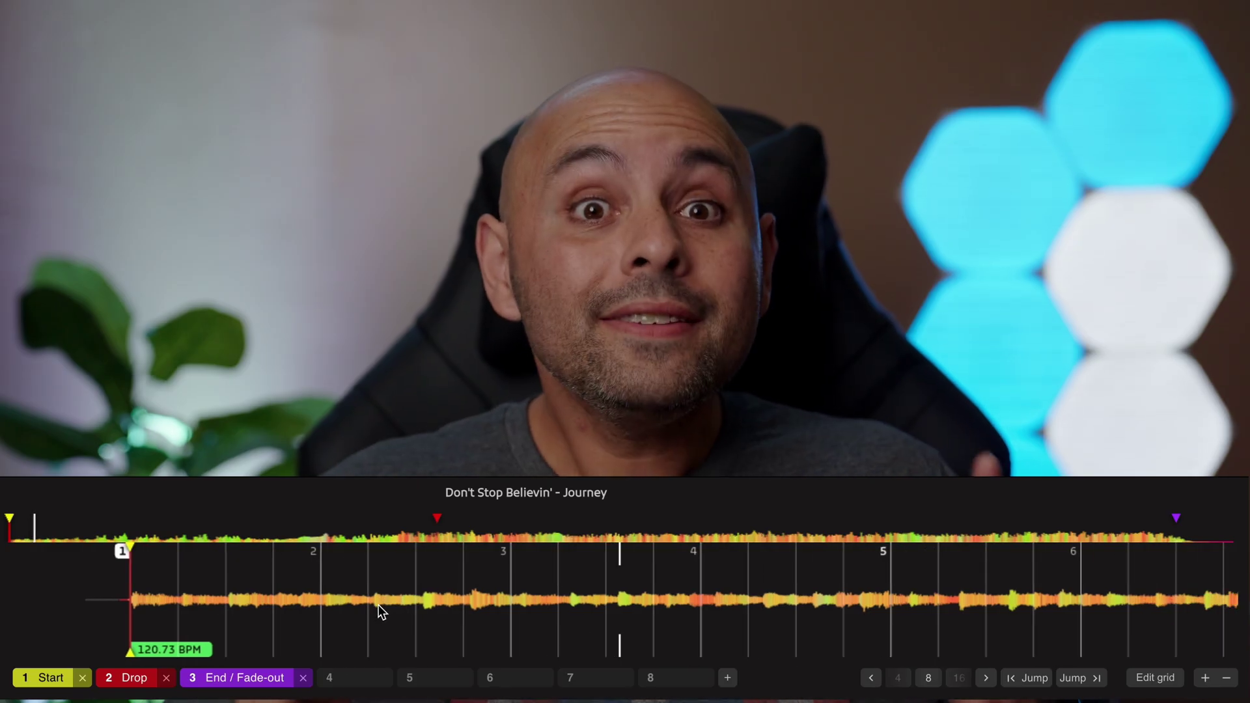
left_click(374, 683)
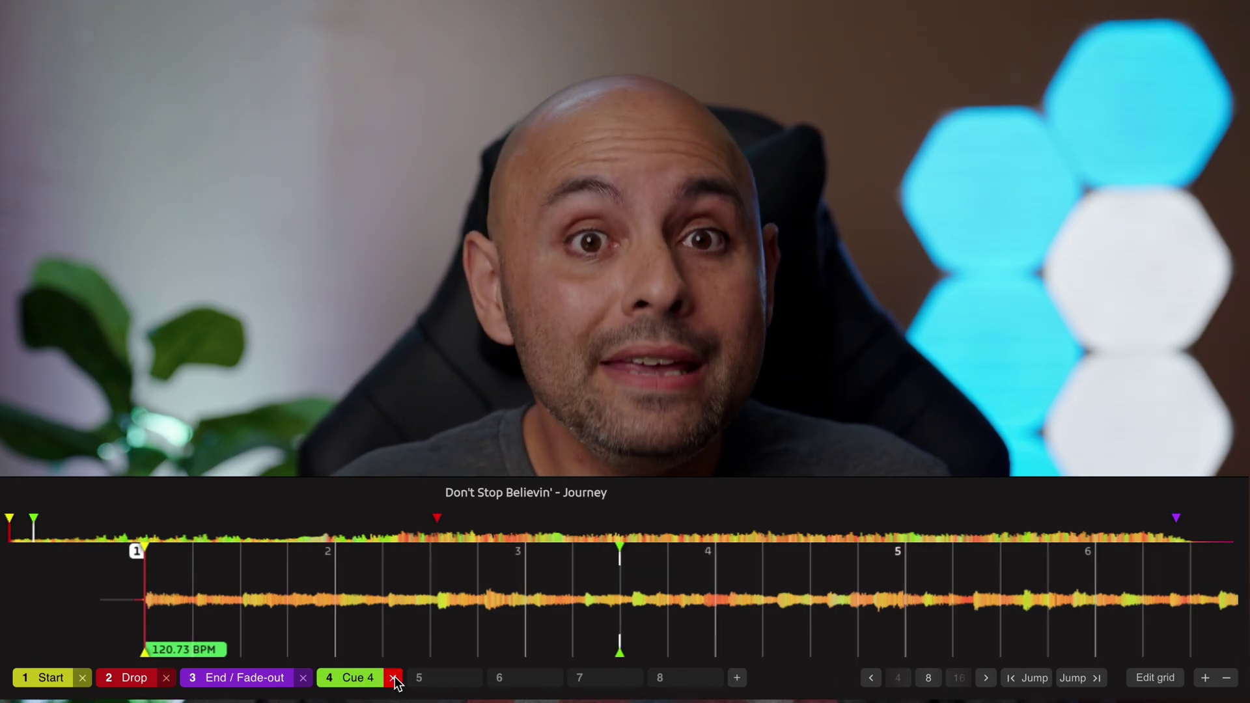
left_click(394, 679)
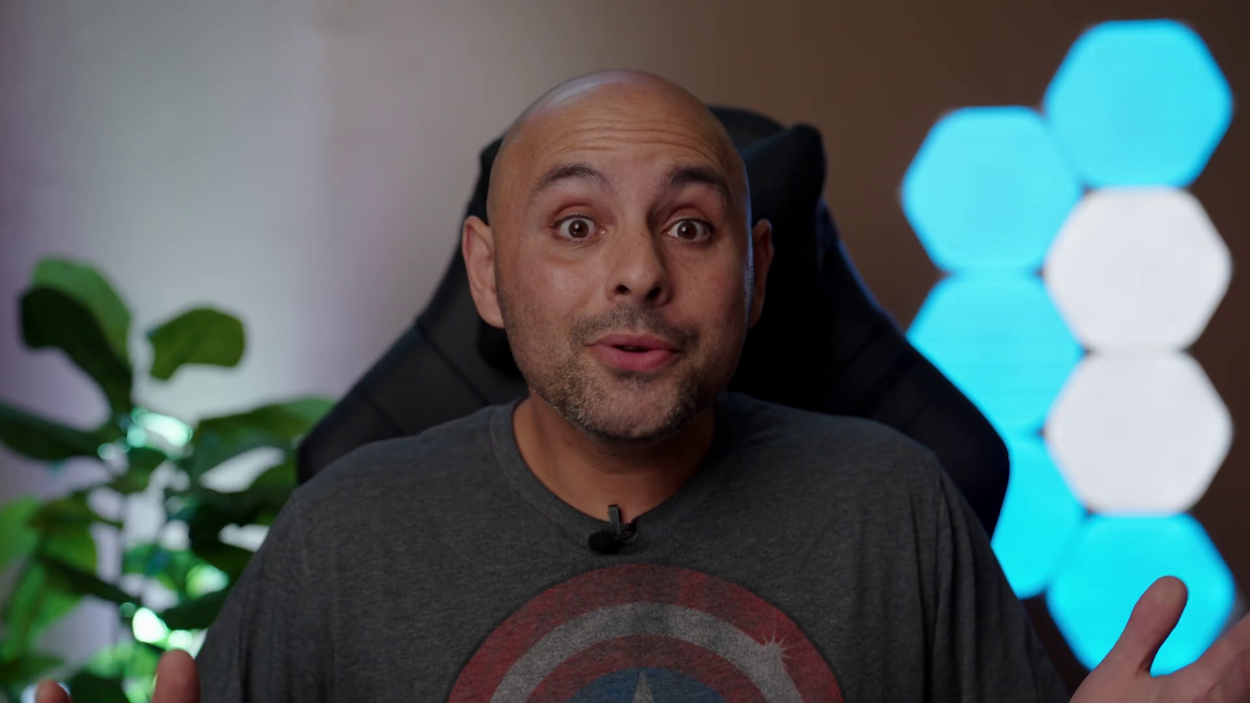